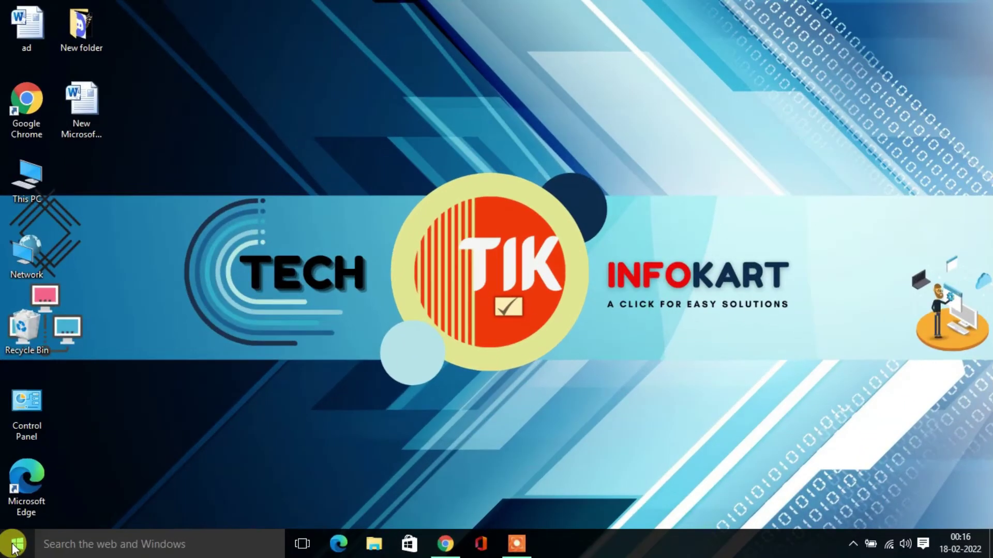
- From the Start quick-link menu, open Control Panel's Administrative Tools and select the Task Scheduler shortcut
right_click(14, 548)
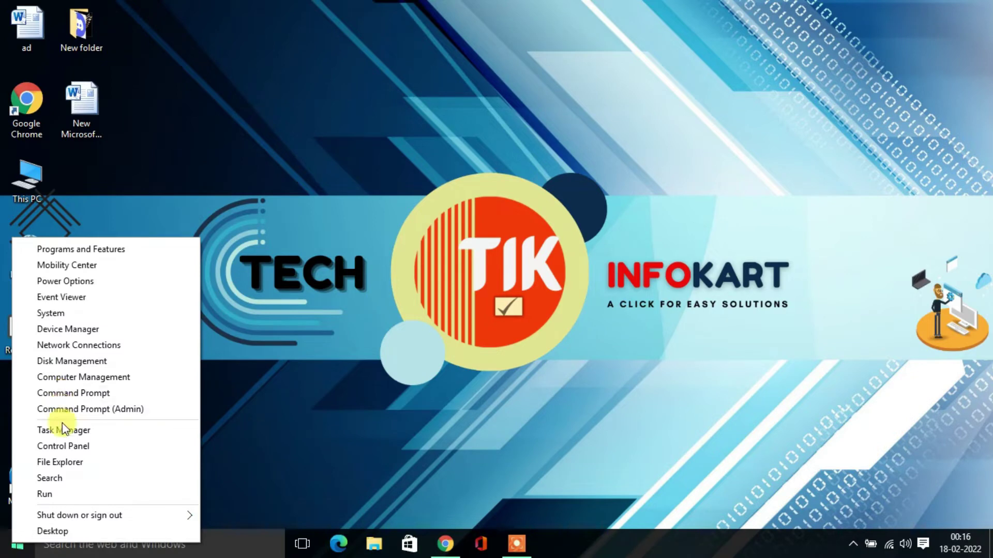
left_click(66, 446)
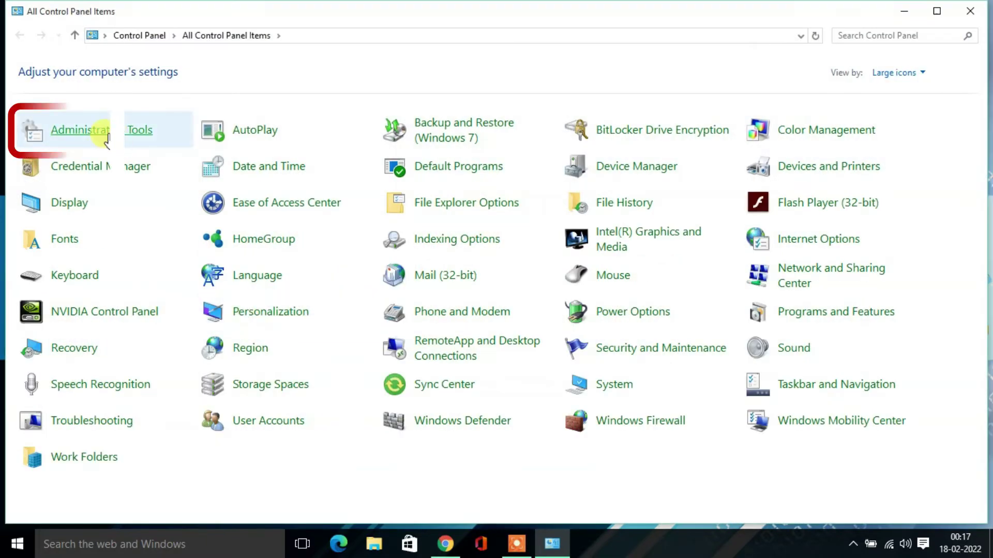
left_click(106, 132)
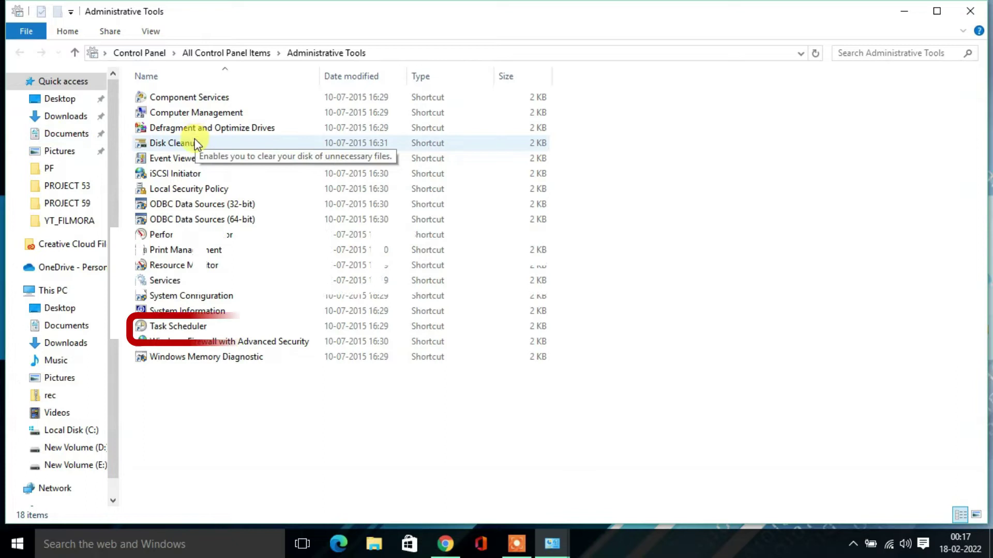
left_click(189, 330)
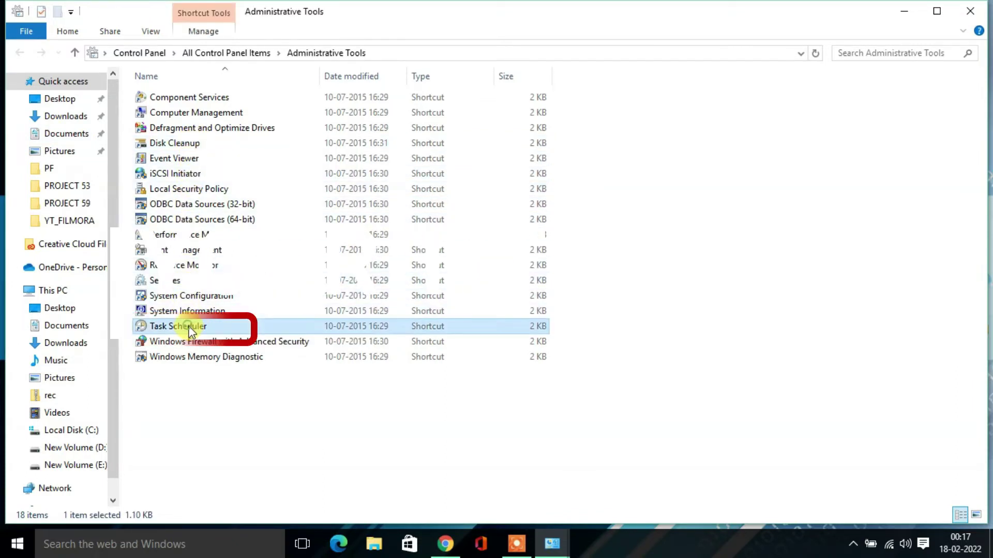
- Start the Create Basic Task wizard and enter 'Auto Shutdown' as the task name
left_click_drag(361, 62, 317, 61)
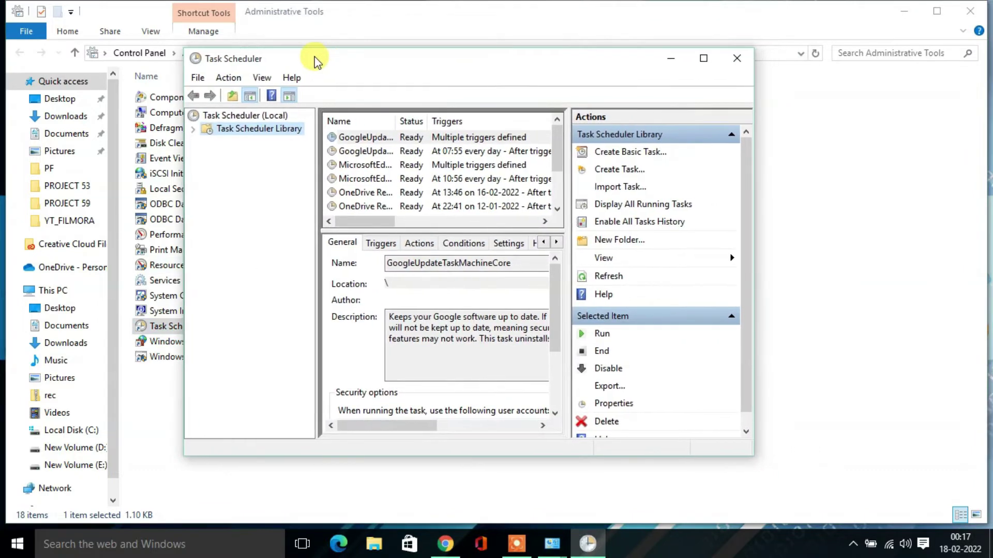
left_click(228, 80)
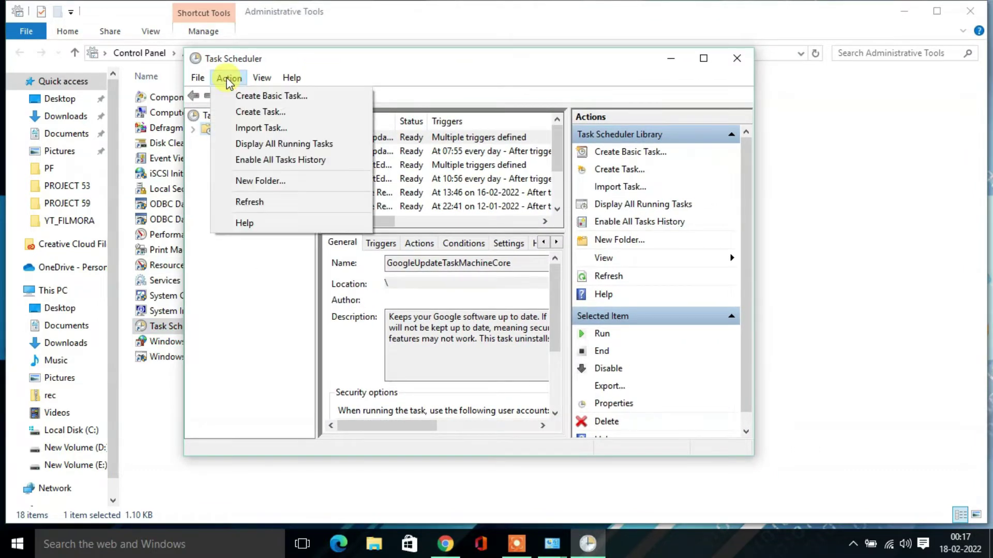
left_click(247, 98)
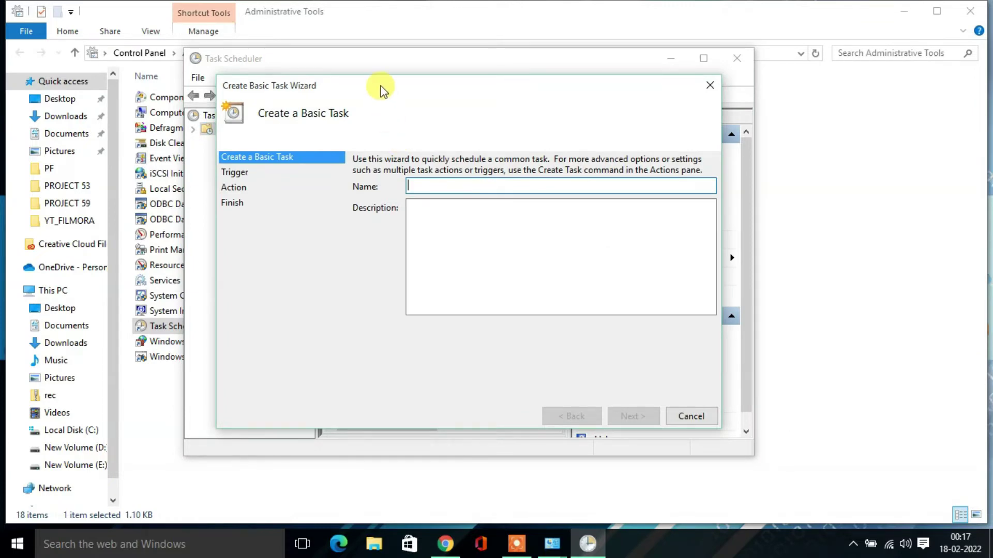
left_click_drag(383, 91, 373, 71)
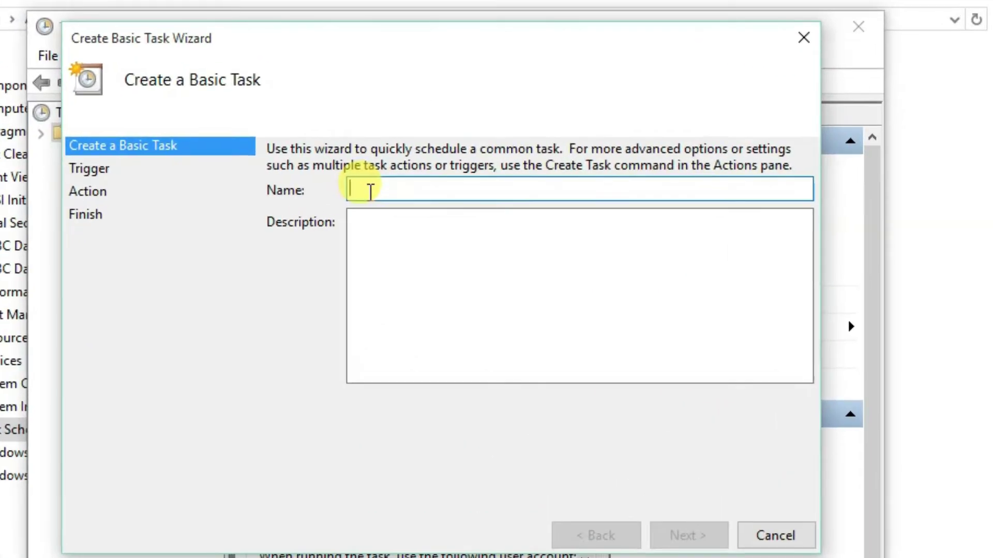
type("Aut")
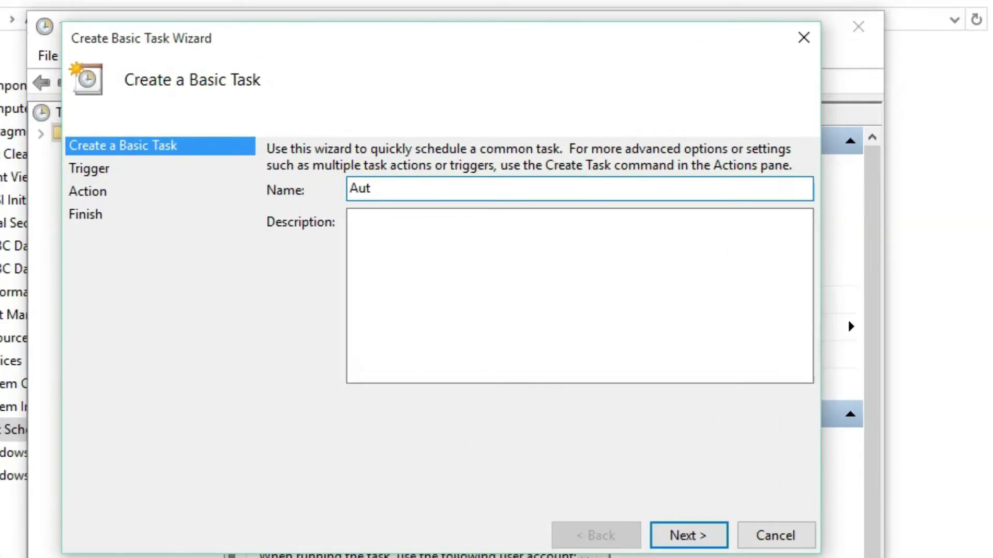
type("o Shutdown")
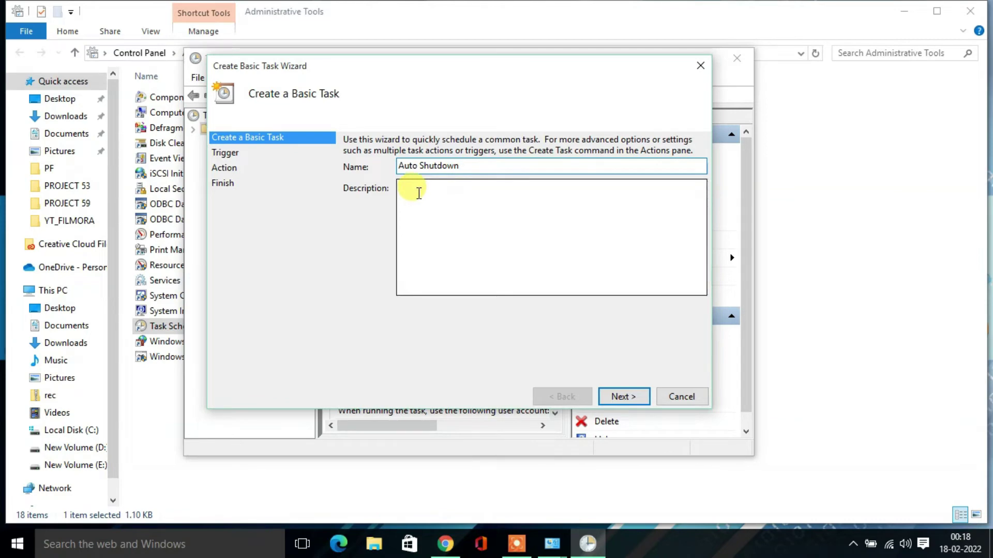
- Advance past the name and description, and choose a Daily trigger
left_click(416, 190)
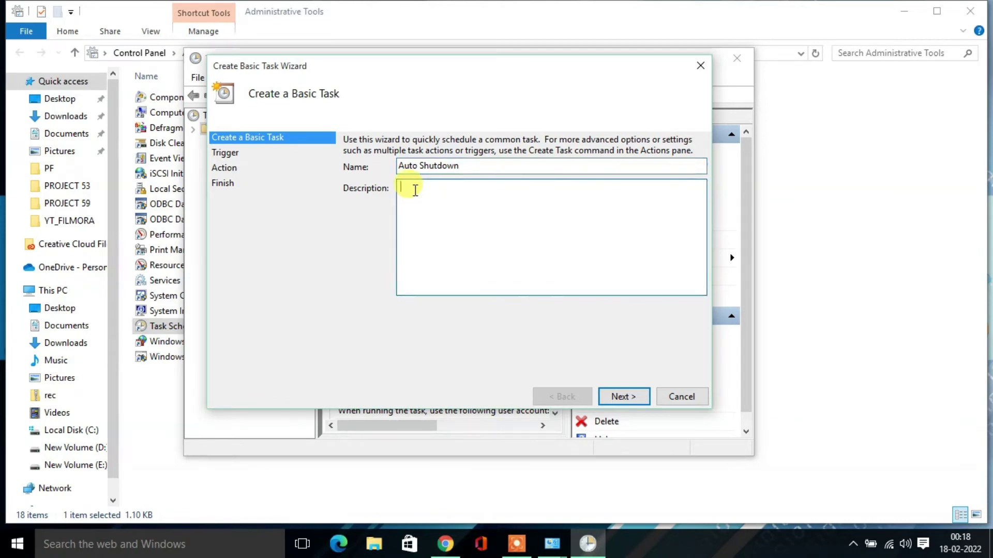
left_click(620, 397)
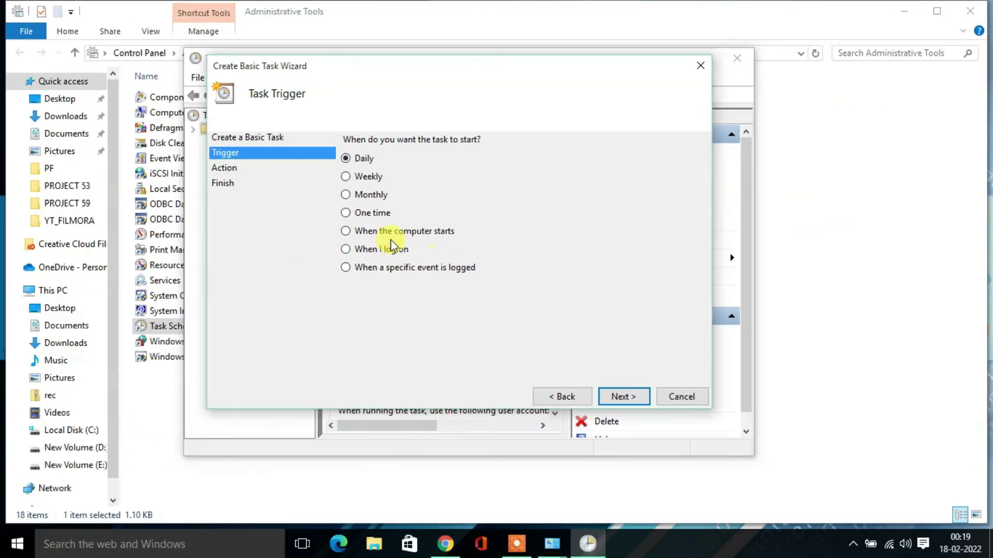
left_click(362, 177)
left_click(346, 157)
left_click(622, 397)
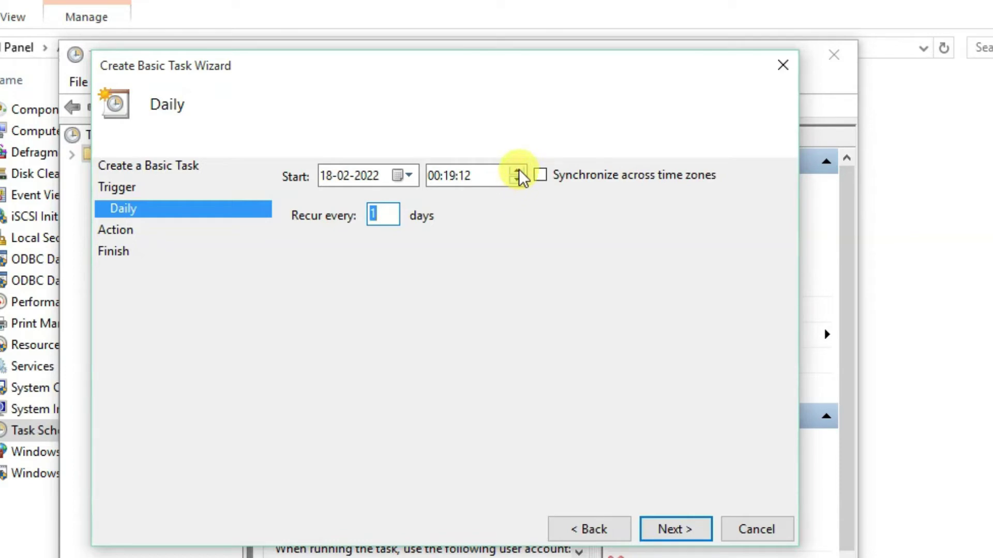
- Set the daily start time to 00:30:00, recurring every 1 day
left_click(454, 179)
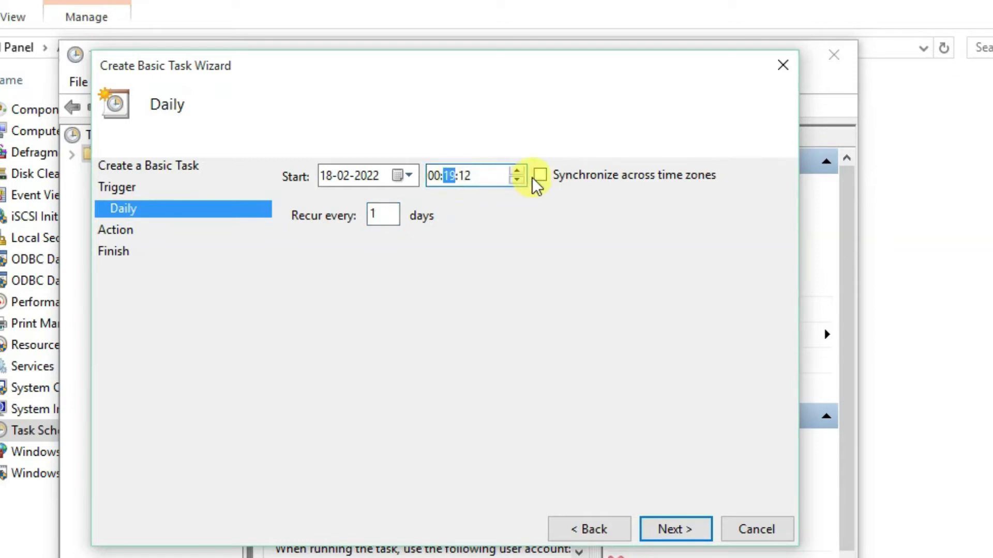
left_click_drag(516, 170, 517, 169)
key("Right")
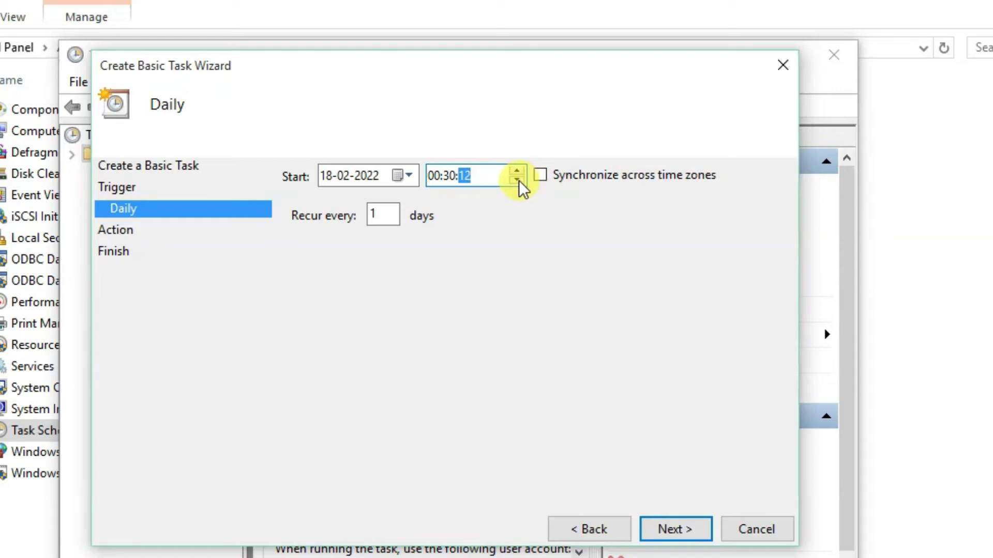
left_click_drag(517, 180, 517, 181)
- Choose Start a program and set C:\Windows\System32\shutdown.exe as the program to run
left_click(677, 528)
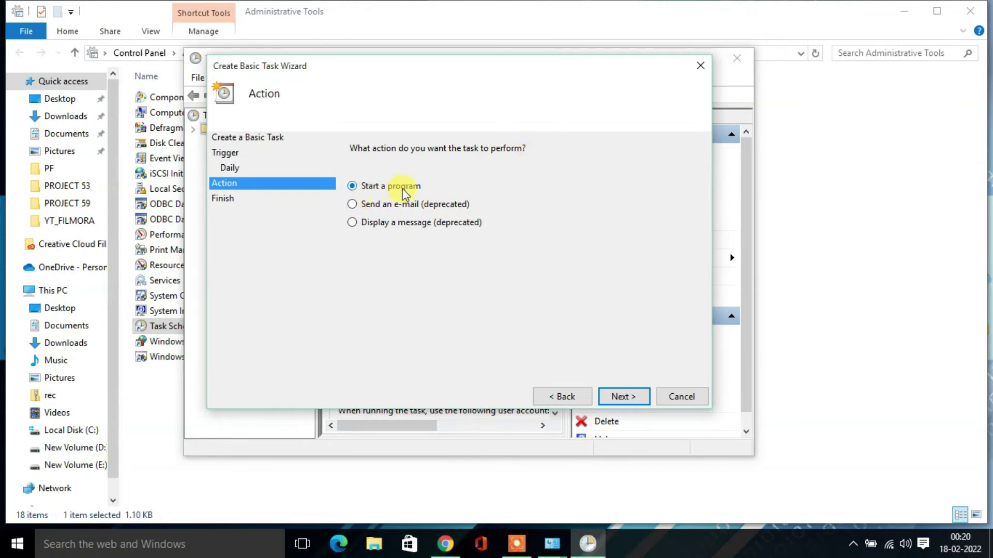
left_click(625, 397)
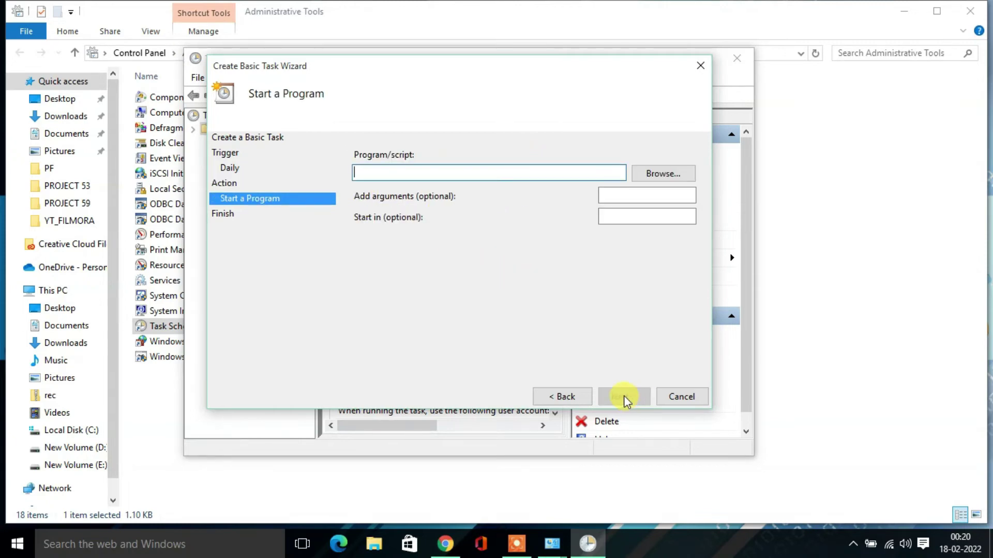
left_click(667, 173)
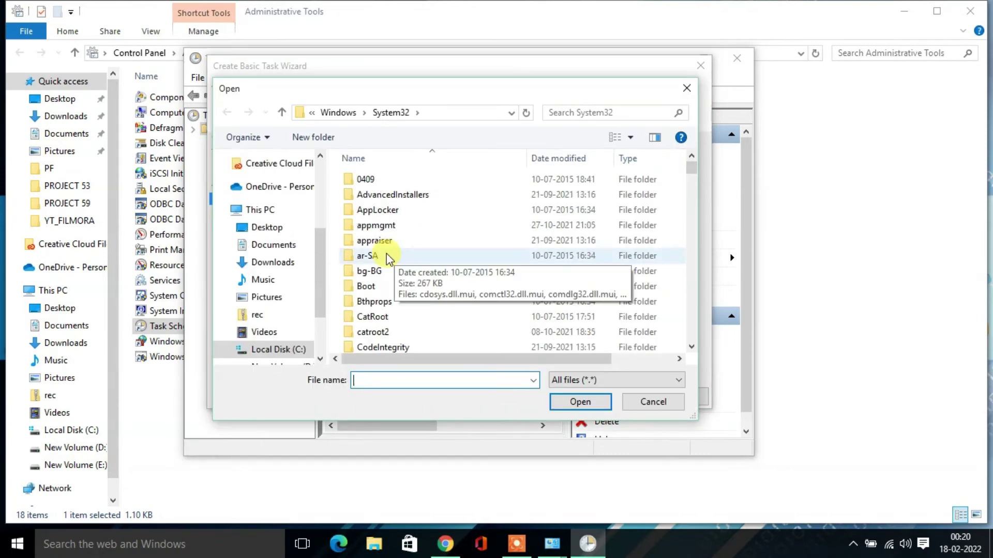
scroll(386, 254, "down", 20)
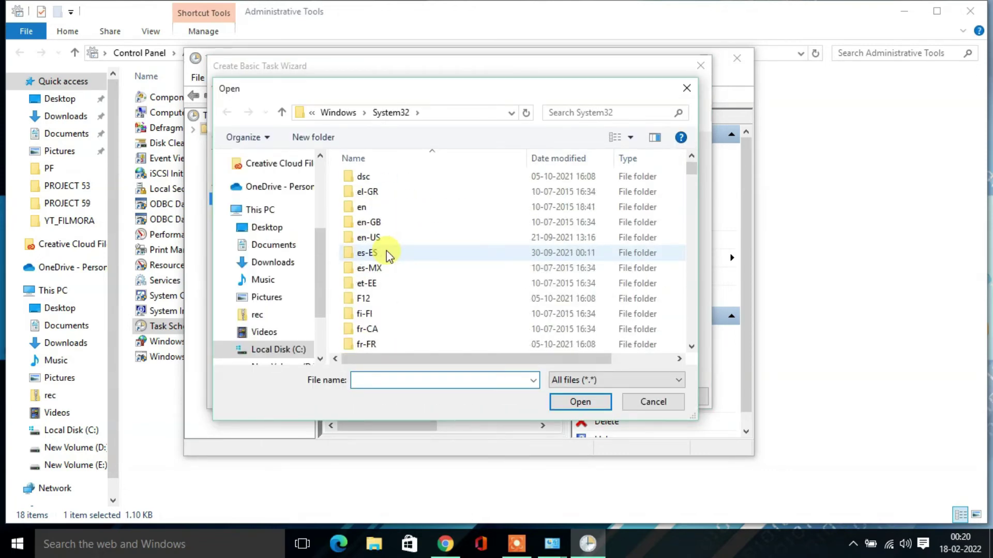
type("shutdown")
left_click(385, 191)
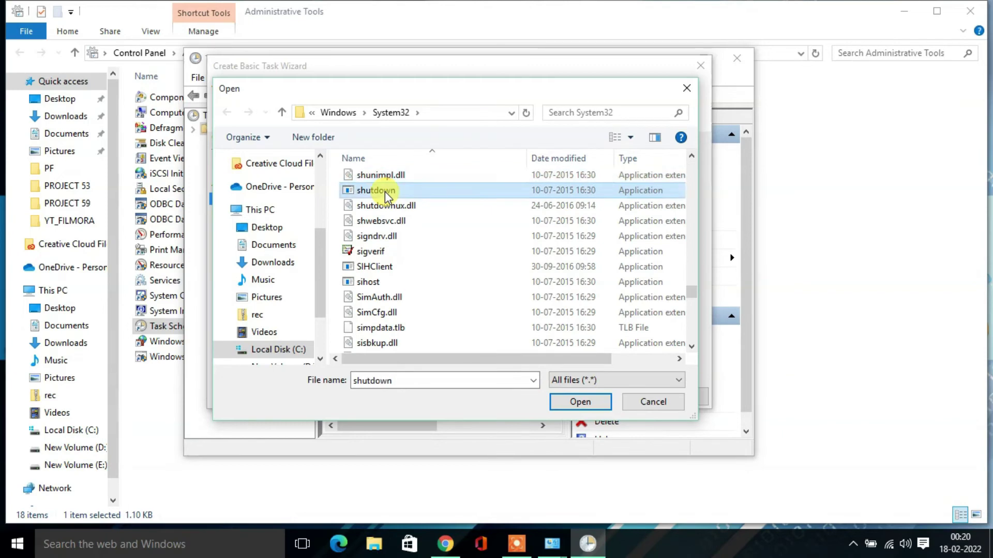
left_click(574, 402)
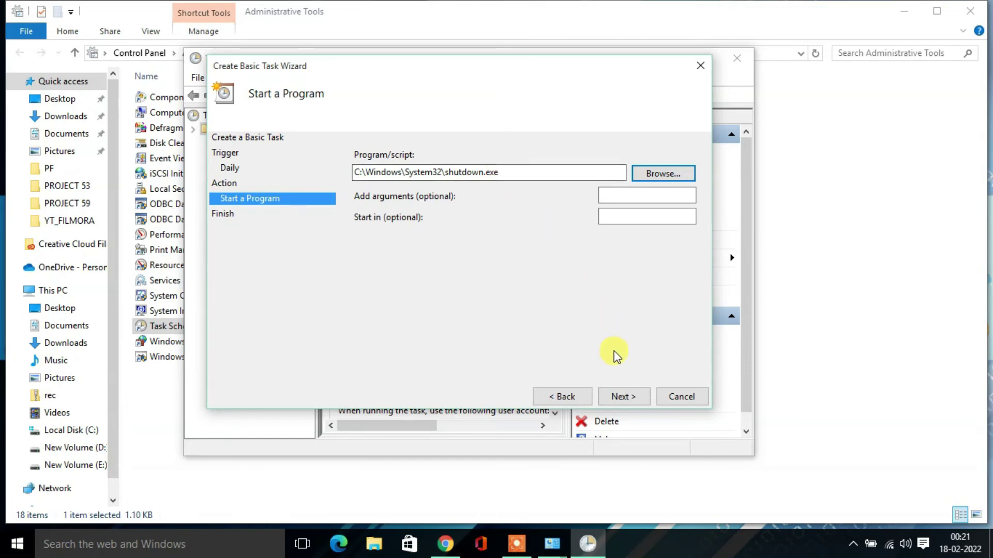
- Finish the Auto Shutdown task from the Summary, then close Task Scheduler and Administrative Tools
left_click(623, 397)
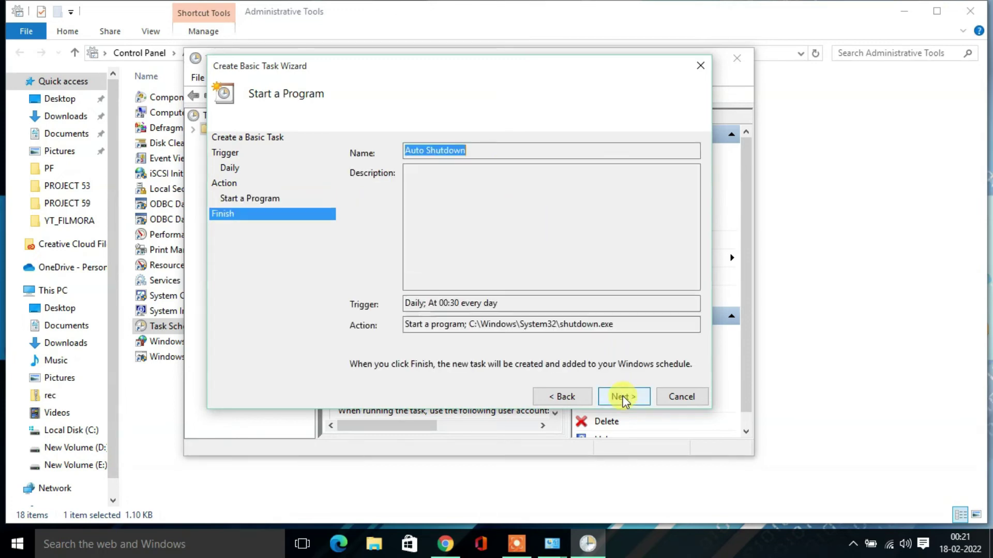
left_click(483, 203)
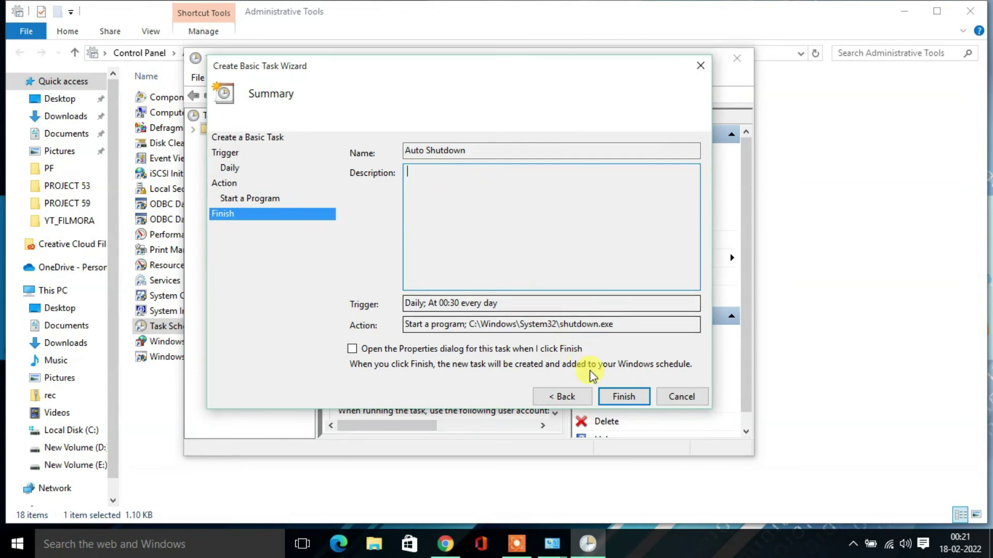
left_click(623, 396)
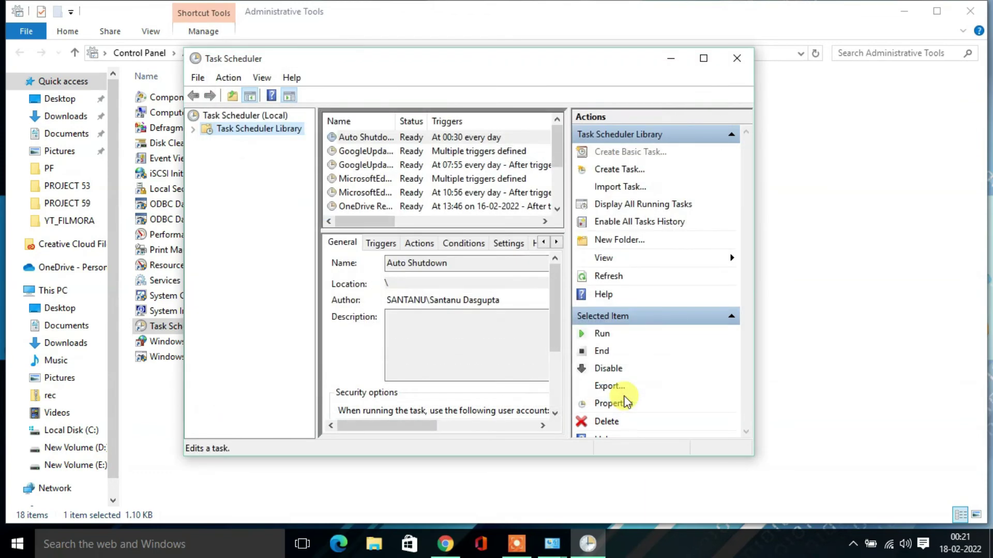
left_click(736, 59)
left_click(966, 11)
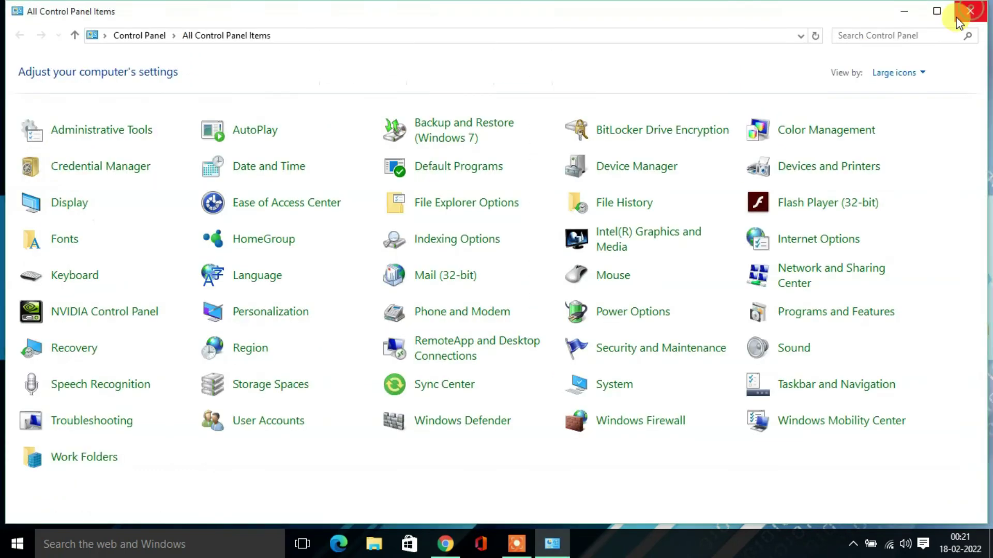
- Close the All Control Panel Items window to return to the desktop
left_click(969, 11)
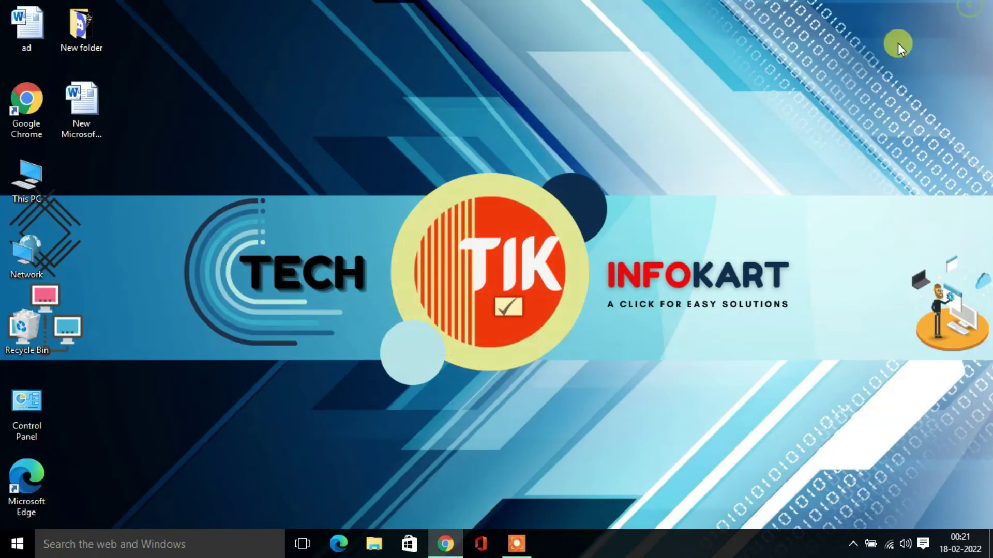